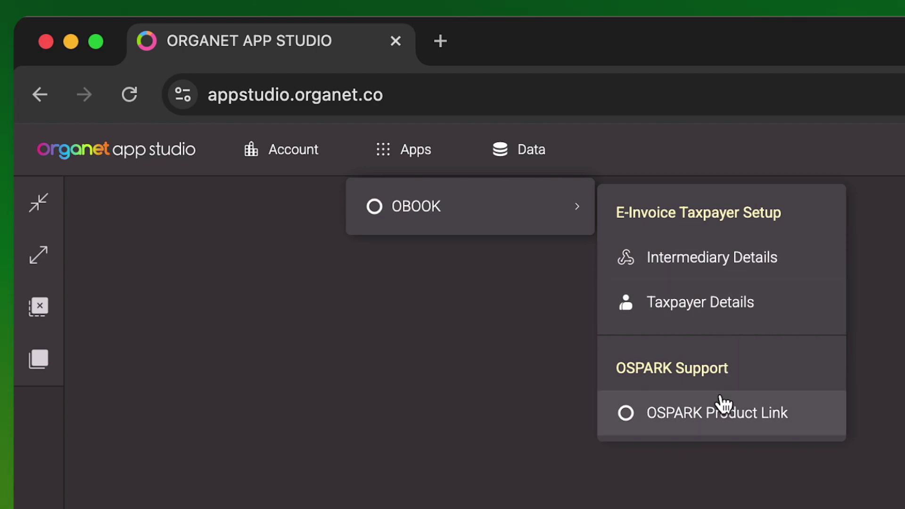
Step: Find the Summer Sales 101 link in the Summer Sales category of the OSPARK product links and set its submission method to By Request
{"action": "left_click", "coordinate": [717, 410]}
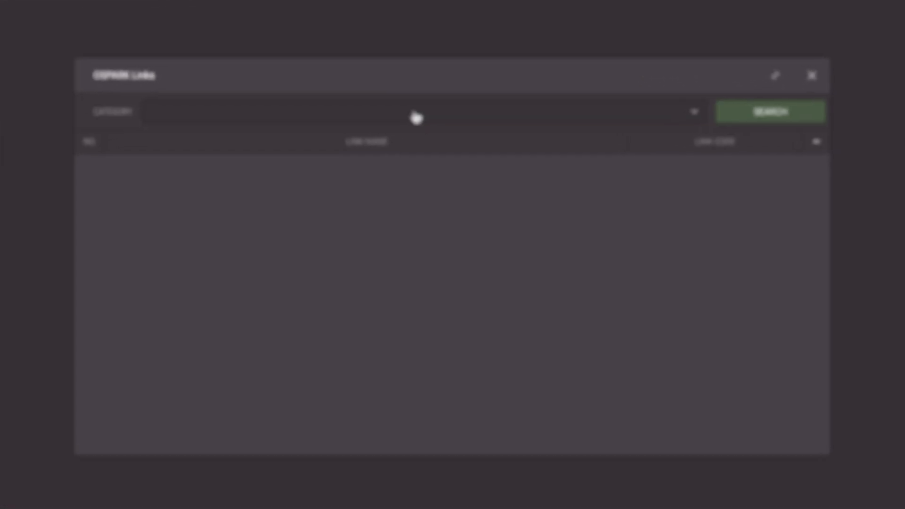
{"action": "left_click", "coordinate": [412, 188]}
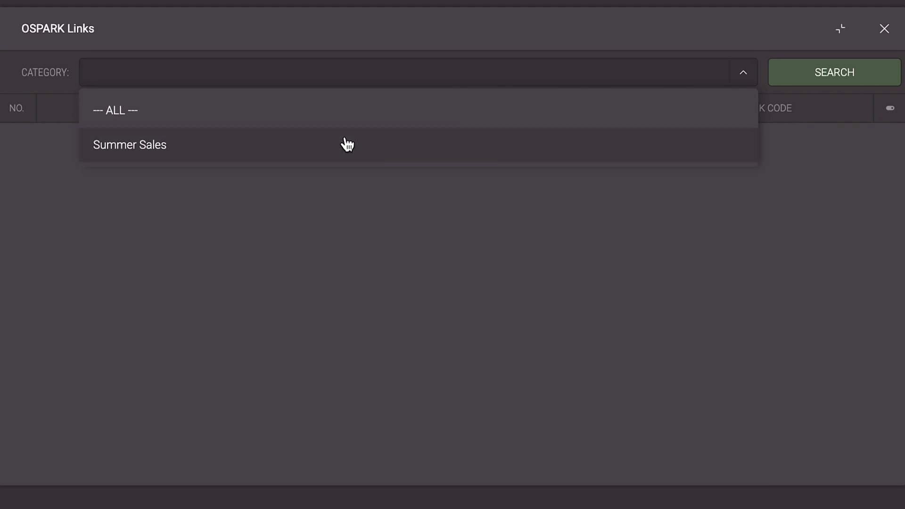
{"action": "left_click", "coordinate": [348, 144]}
{"action": "left_click", "coordinate": [876, 77]}
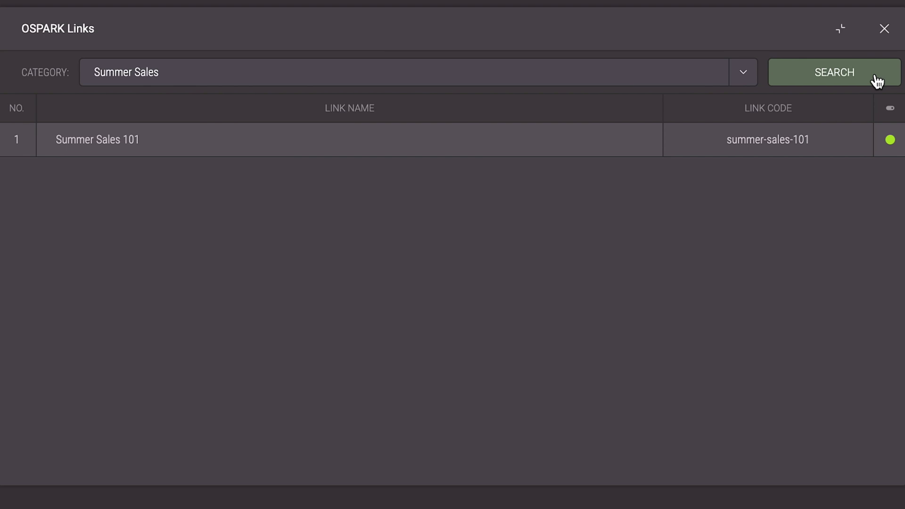
{"action": "left_click", "coordinate": [543, 139]}
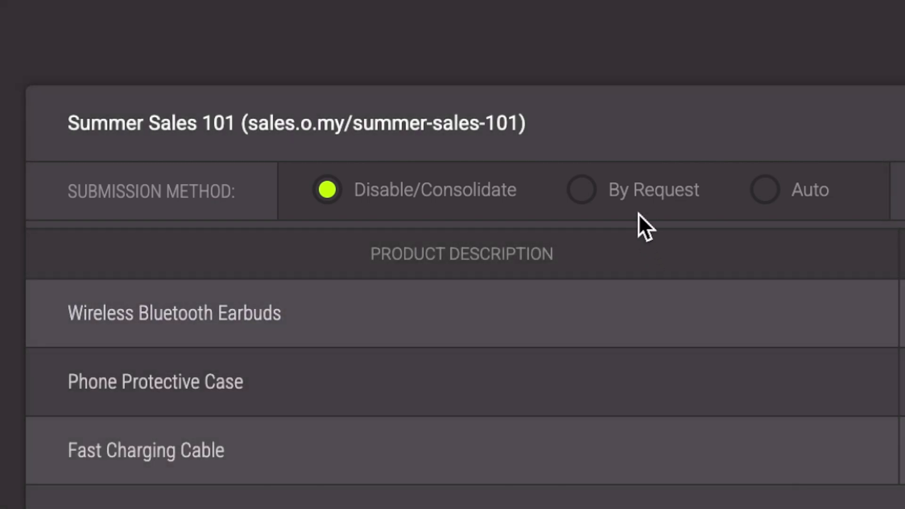
{"action": "left_click", "coordinate": [650, 196]}
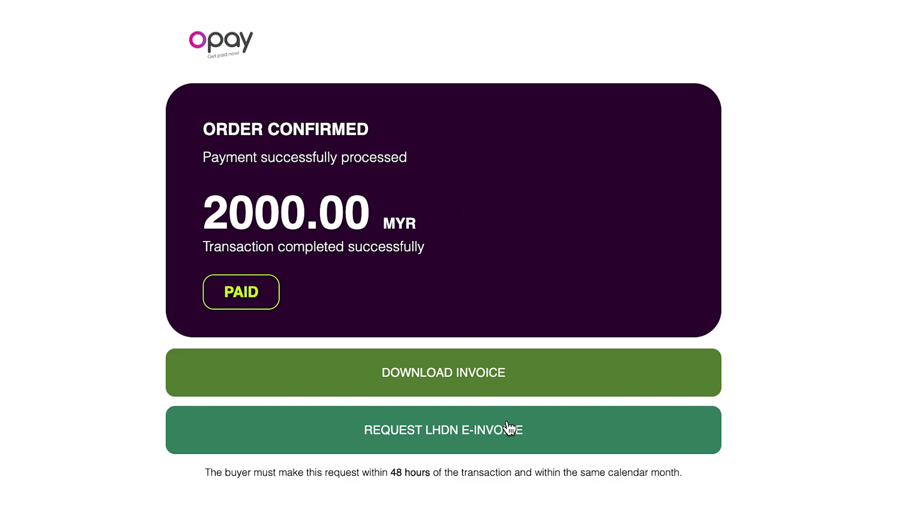
Step: Request an LHDN e-invoice for the paid 2000.00 MYR order, reviewing the buyer details form and submitting the request
{"action": "left_click", "coordinate": [533, 442]}
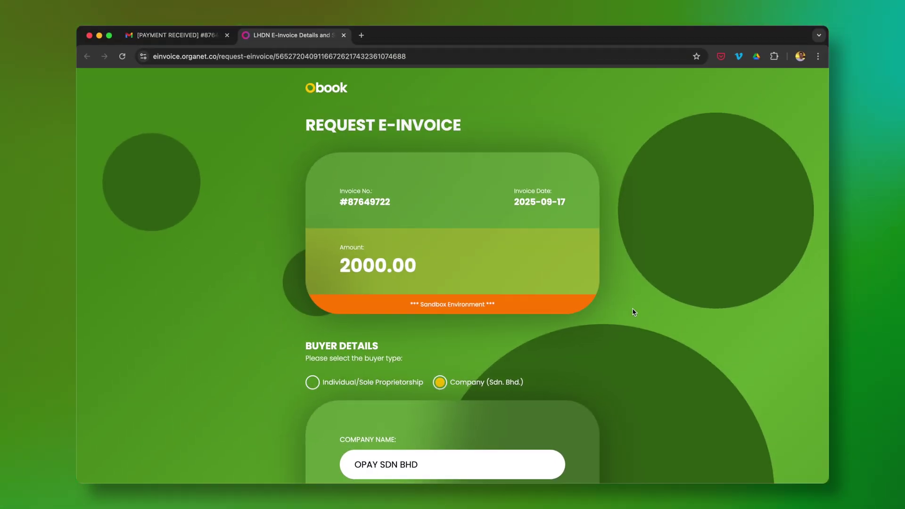
{"action": "scroll", "coordinate": [634, 312], "scroll_direction": "down", "scroll_amount": 3}
{"action": "scroll", "coordinate": [633, 312], "scroll_direction": "down", "scroll_amount": 8}
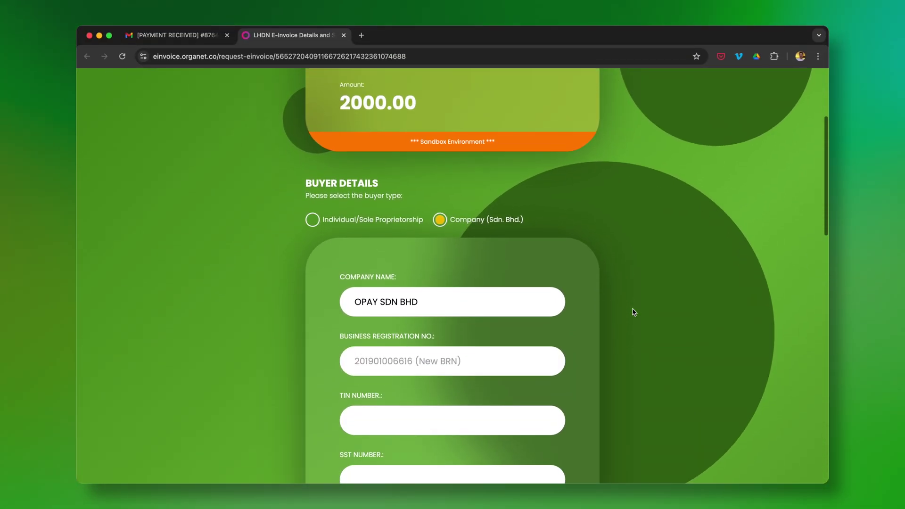
{"action": "scroll", "coordinate": [634, 312], "scroll_direction": "down", "scroll_amount": 10}
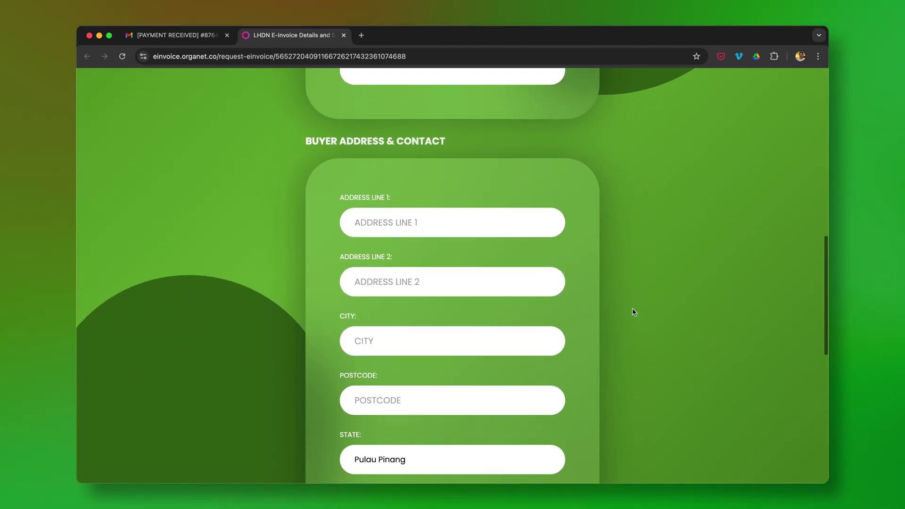
{"action": "scroll", "coordinate": [634, 312], "scroll_direction": "down", "scroll_amount": 5}
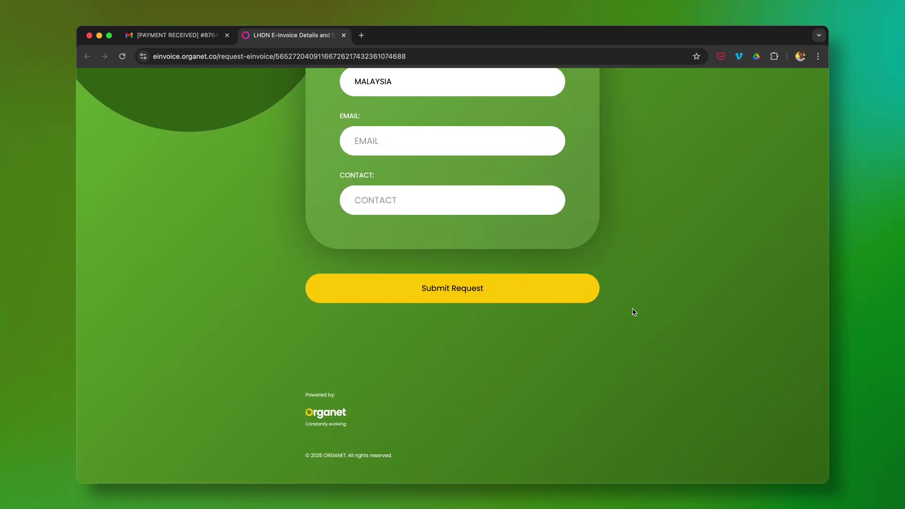
{"action": "left_click", "coordinate": [576, 303]}
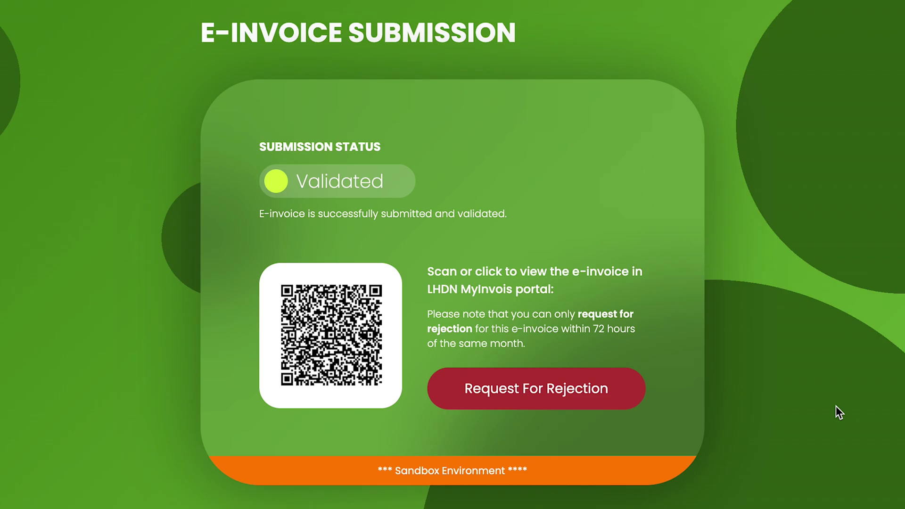
Step: Submit a request for rejection of the e-invoice with the reason Wrong invoice details
{"action": "left_click", "coordinate": [563, 398]}
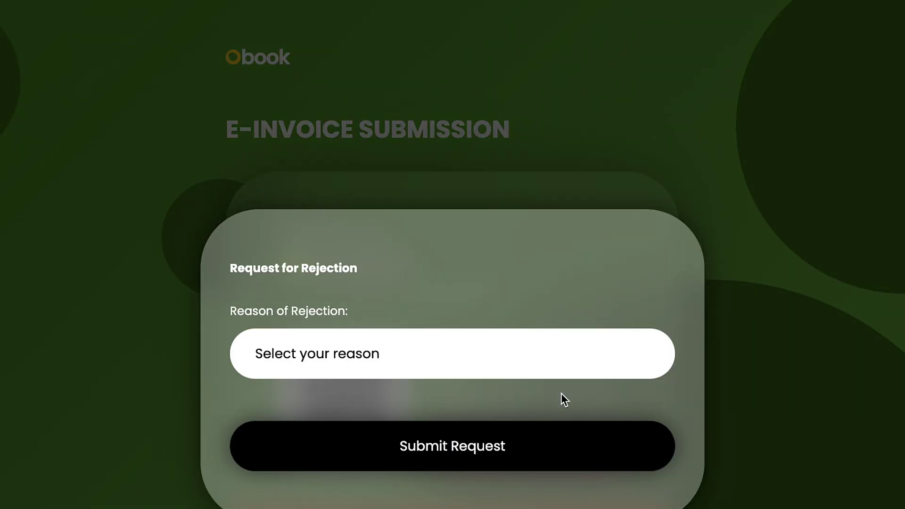
{"action": "left_click", "coordinate": [542, 369]}
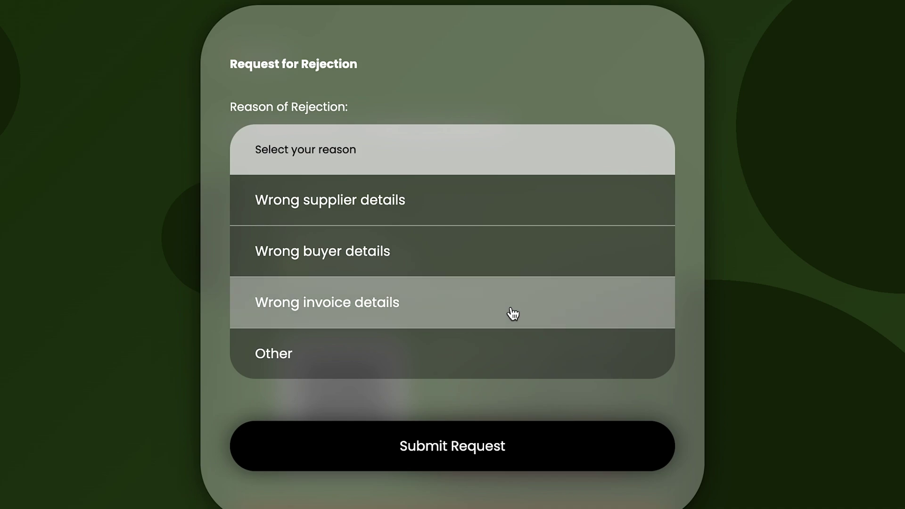
{"action": "left_click", "coordinate": [512, 313]}
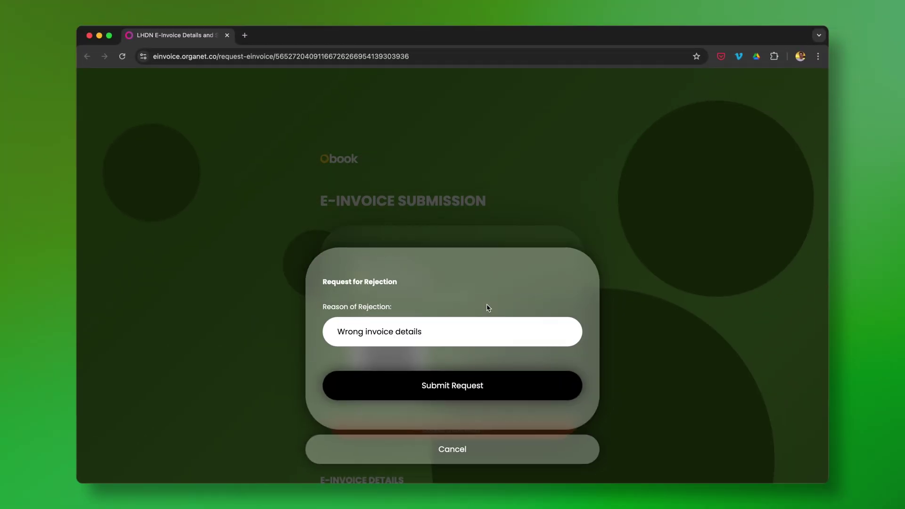
{"action": "left_click", "coordinate": [493, 382]}
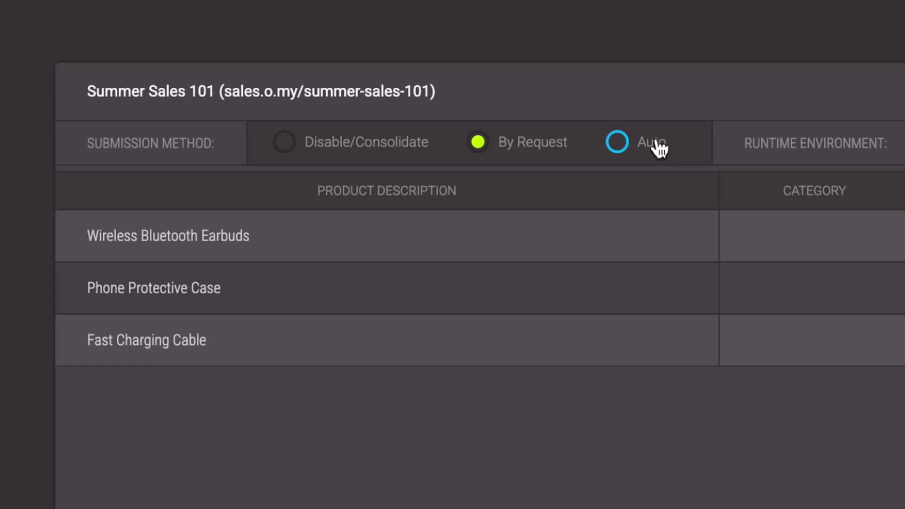
Step: Try the Auto submission method for Summer Sales 101, and switch its runtime environment to LIVE (Production) and back to SANDBOX (Testing)
{"action": "left_click", "coordinate": [443, 178]}
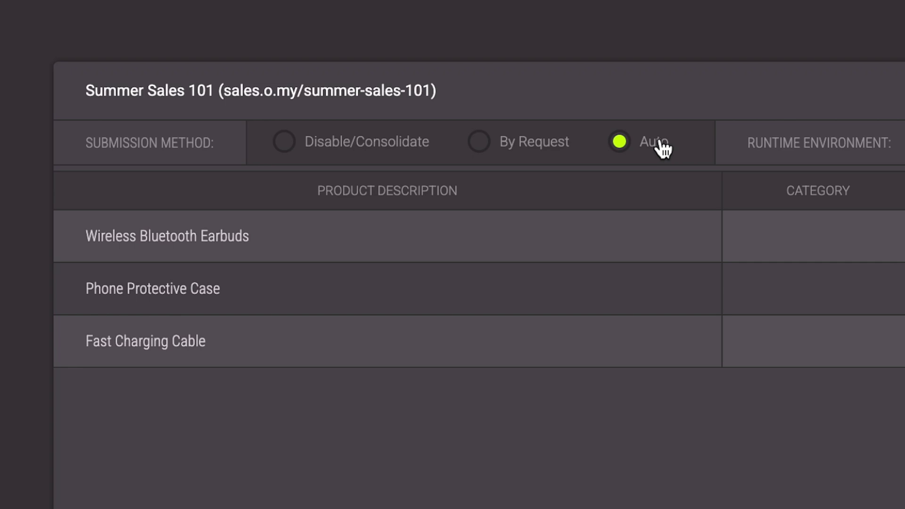
{"action": "left_click", "coordinate": [397, 150]}
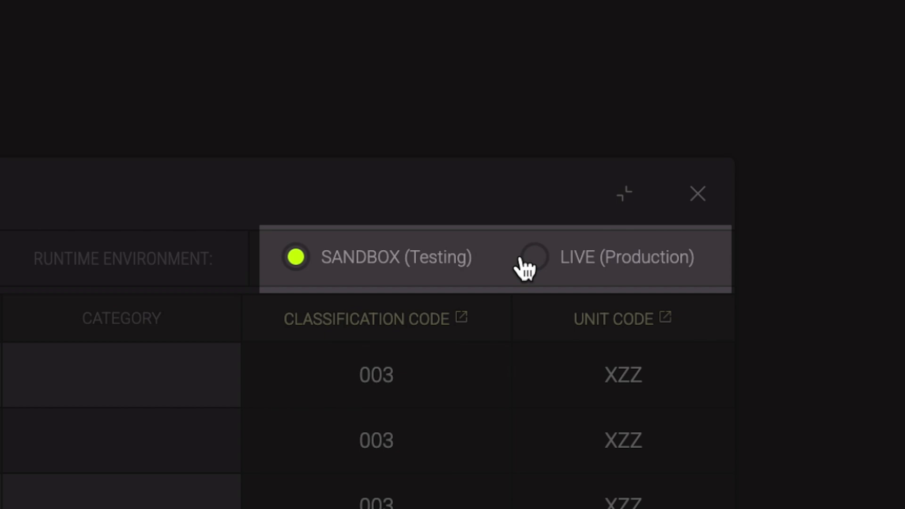
{"action": "left_click", "coordinate": [601, 249]}
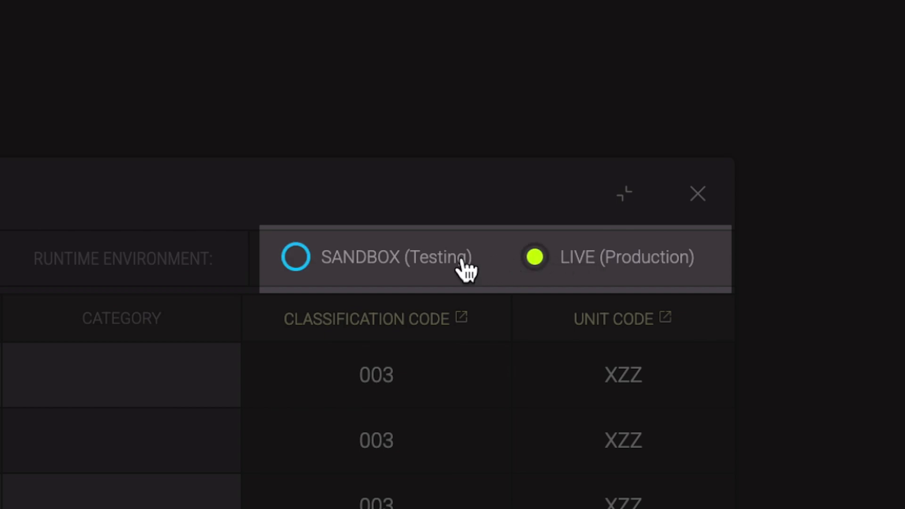
{"action": "left_click", "coordinate": [371, 270]}
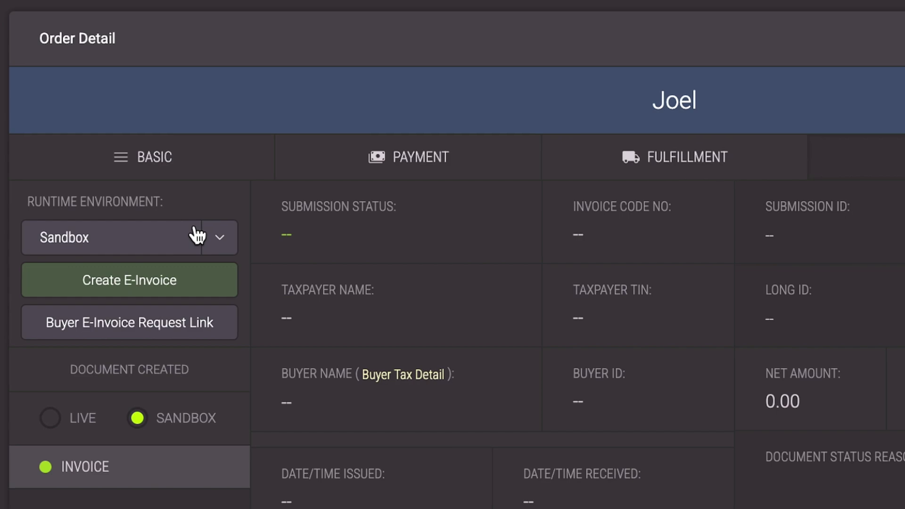
Step: Set the runtime environment in the order's e-invoice details to Live
{"action": "left_click", "coordinate": [197, 235]}
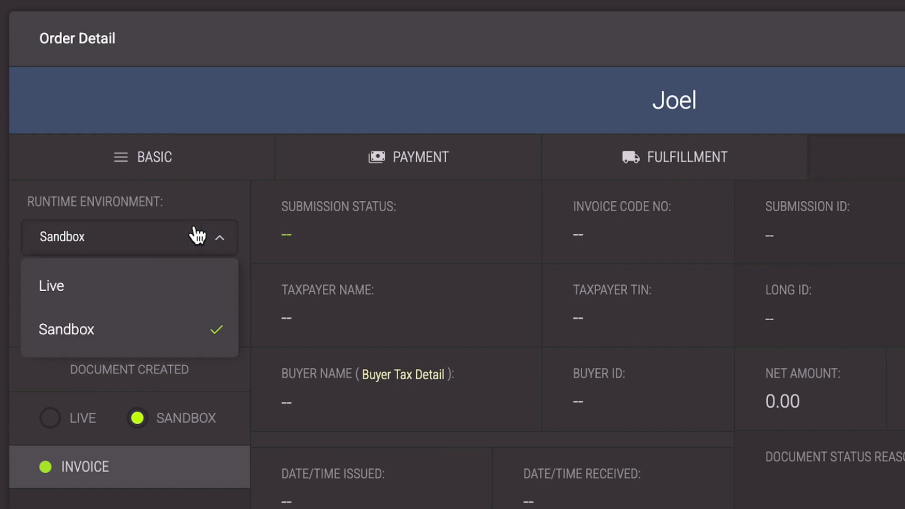
{"action": "left_click", "coordinate": [200, 298]}
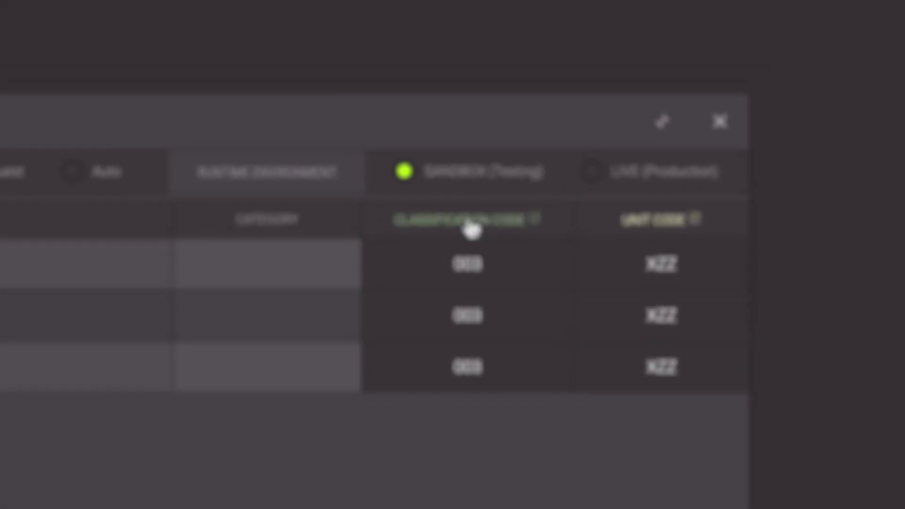
Step: Open the LHDN classification code reference from the product table and examine the list of codes and descriptions
{"action": "left_click", "coordinate": [422, 236]}
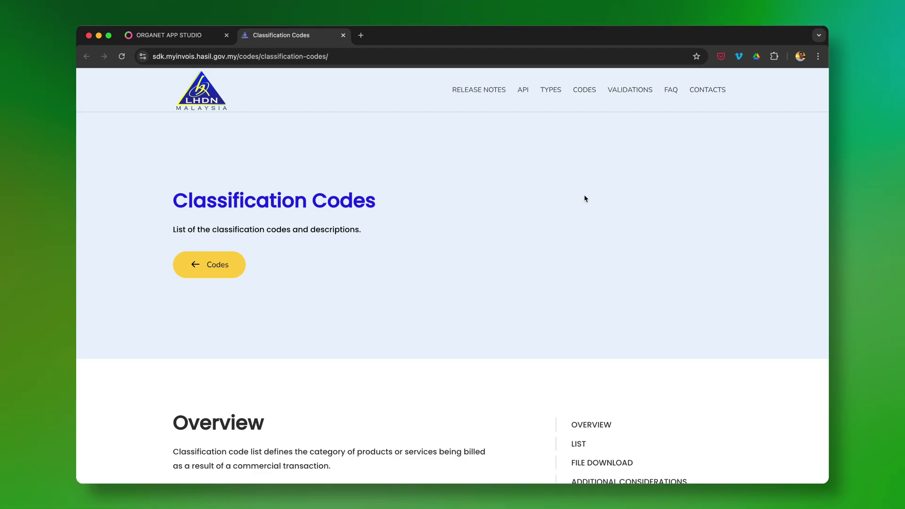
{"action": "scroll", "coordinate": [585, 198], "scroll_direction": "down", "scroll_amount": 5}
{"action": "scroll", "coordinate": [532, 233], "scroll_direction": "down", "scroll_amount": 7}
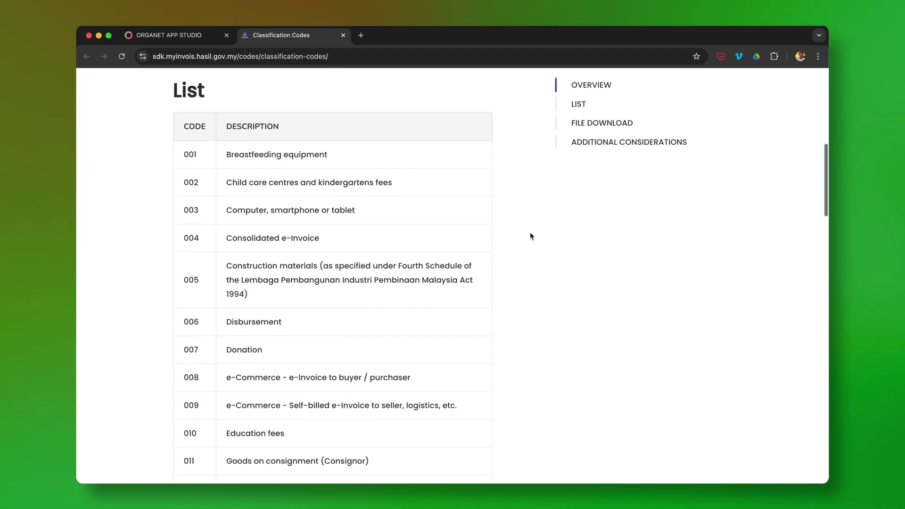
{"action": "scroll", "coordinate": [530, 236], "scroll_direction": "down", "scroll_amount": 5}
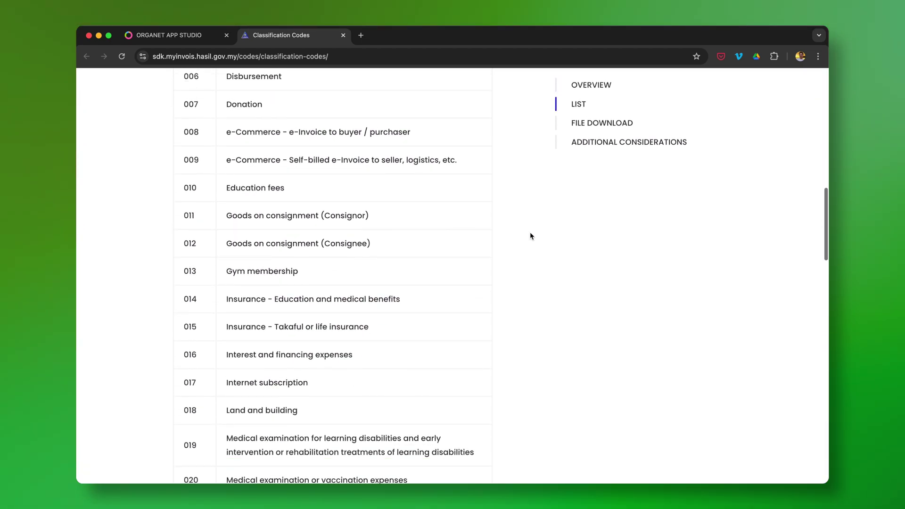
{"action": "scroll", "coordinate": [532, 231], "scroll_direction": "down", "scroll_amount": 3}
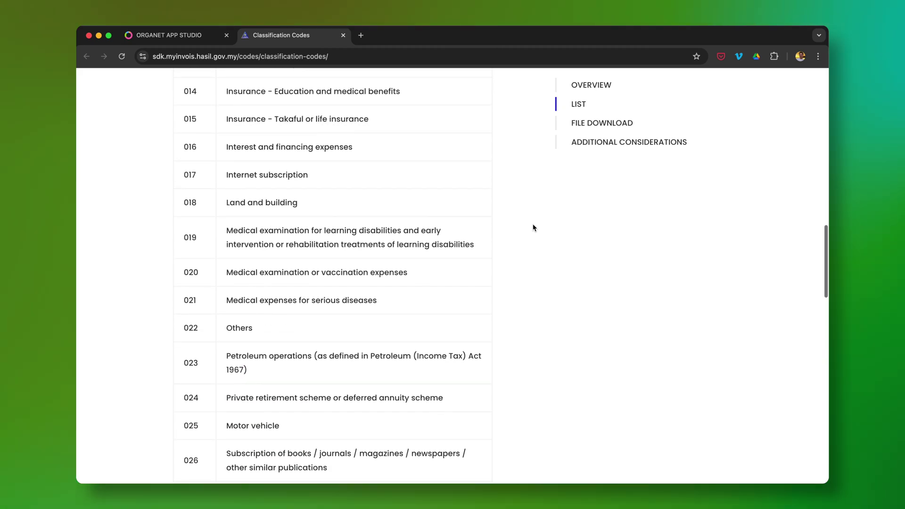
{"action": "scroll", "coordinate": [533, 227], "scroll_direction": "down", "scroll_amount": 3}
{"action": "scroll", "coordinate": [537, 214], "scroll_direction": "down", "scroll_amount": 3}
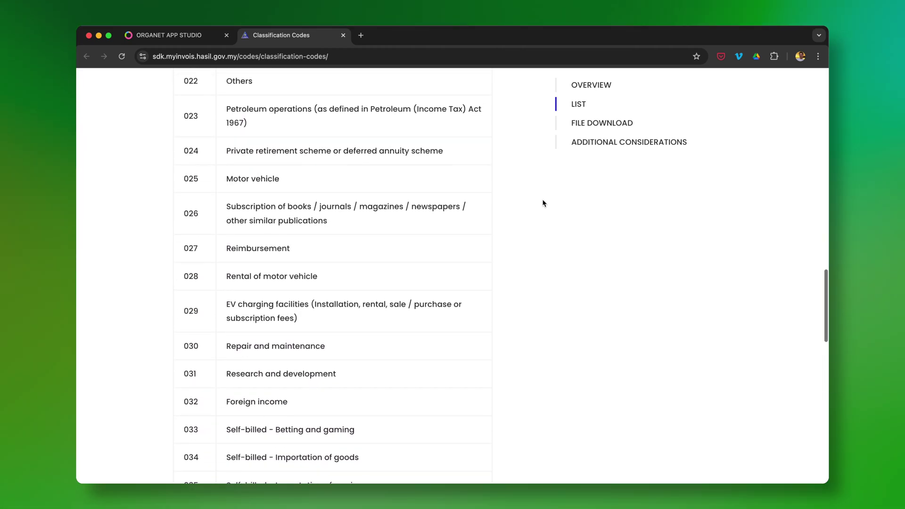
{"action": "scroll", "coordinate": [542, 202], "scroll_direction": "down", "scroll_amount": 2}
{"action": "scroll", "coordinate": [542, 201], "scroll_direction": "down", "scroll_amount": 1}
Step: Return to the Summer Sales 101 product table, open the unit code reference and examine the list of unit types
{"action": "key", "text": "ctrl+shift+Tab"}
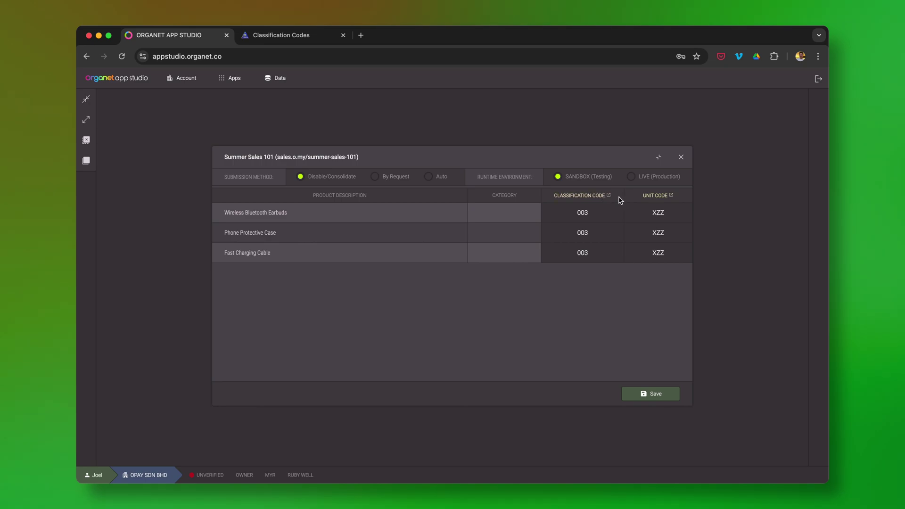
{"action": "left_click", "coordinate": [652, 197]}
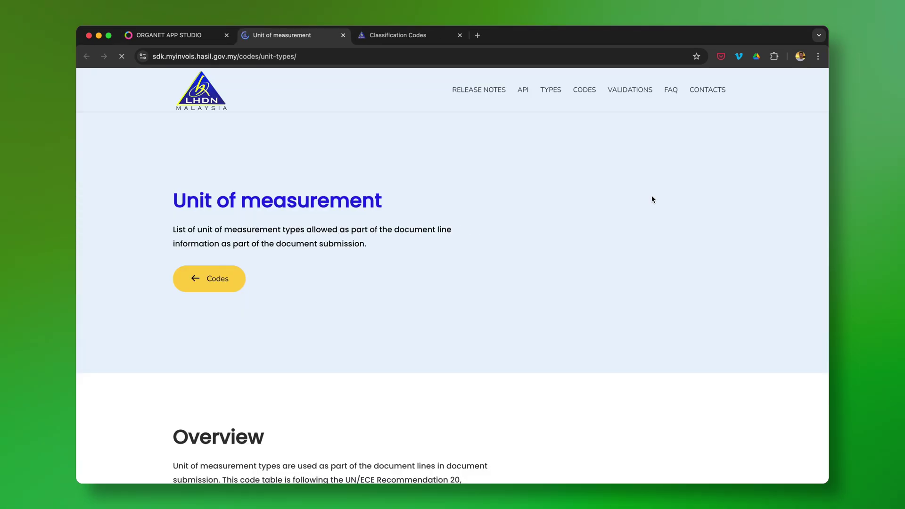
{"action": "scroll", "coordinate": [514, 238], "scroll_direction": "down", "scroll_amount": 5}
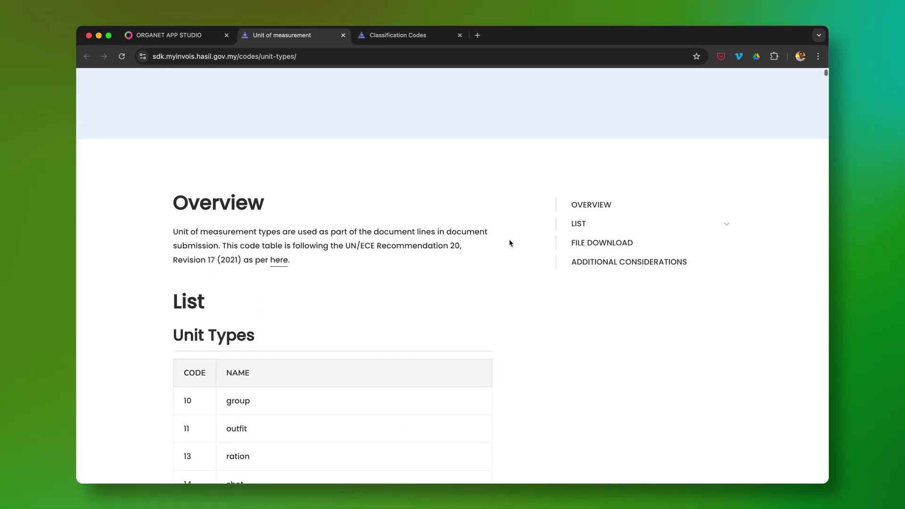
Step: Switch back to ORGANET APP STUDIO and save the Summer Sales 101 e-invoice settings
{"action": "left_click", "coordinate": [193, 37]}
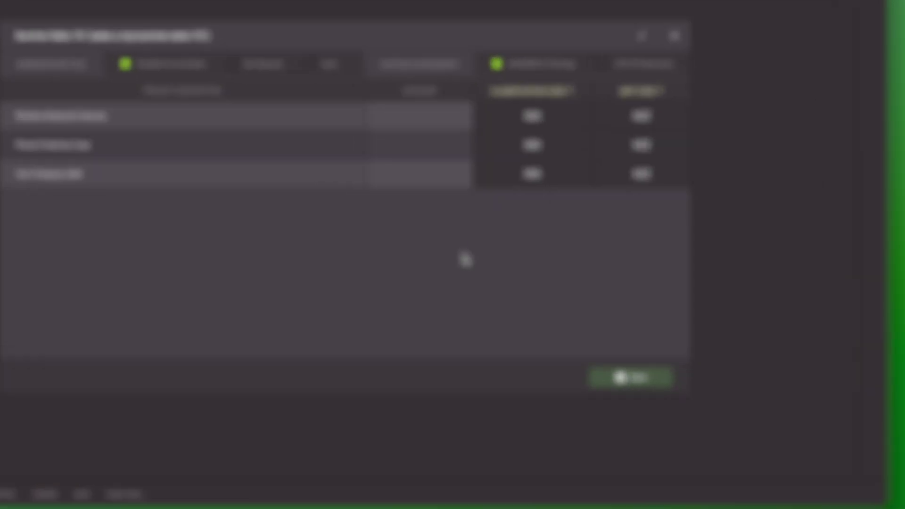
{"action": "left_click", "coordinate": [650, 395]}
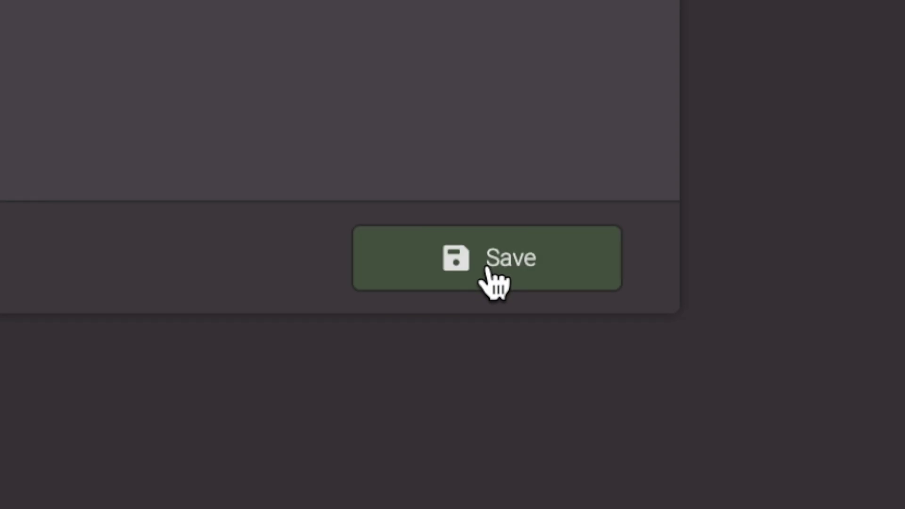